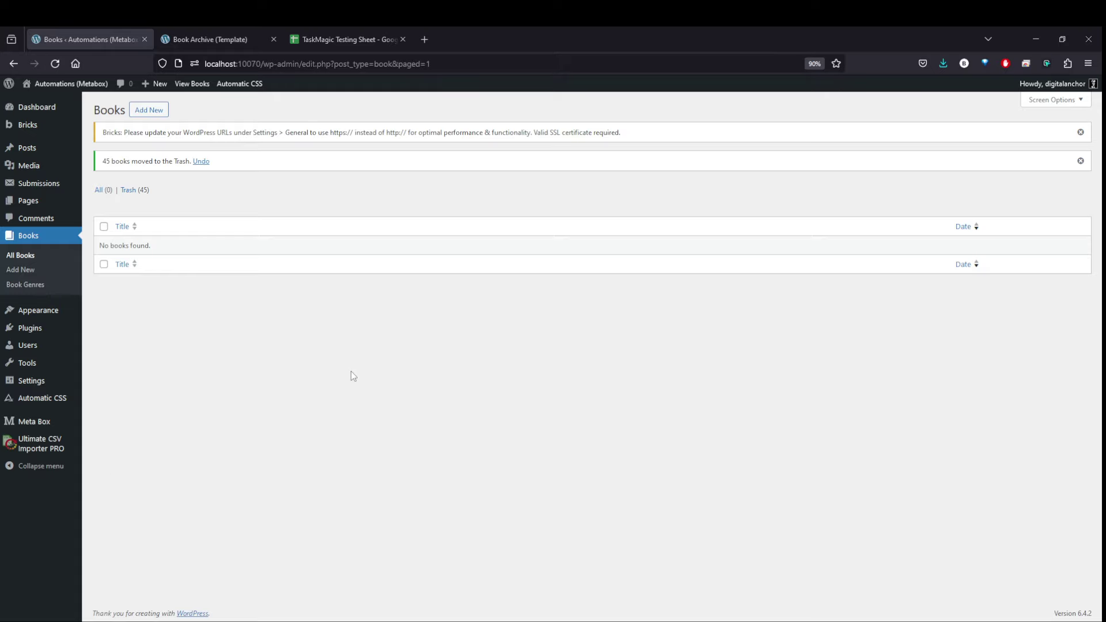
Review titles, authors, genres and years in columns A–D of the TaskMagic Testing Sheet, then return to WordPress Books.
click(340, 40)
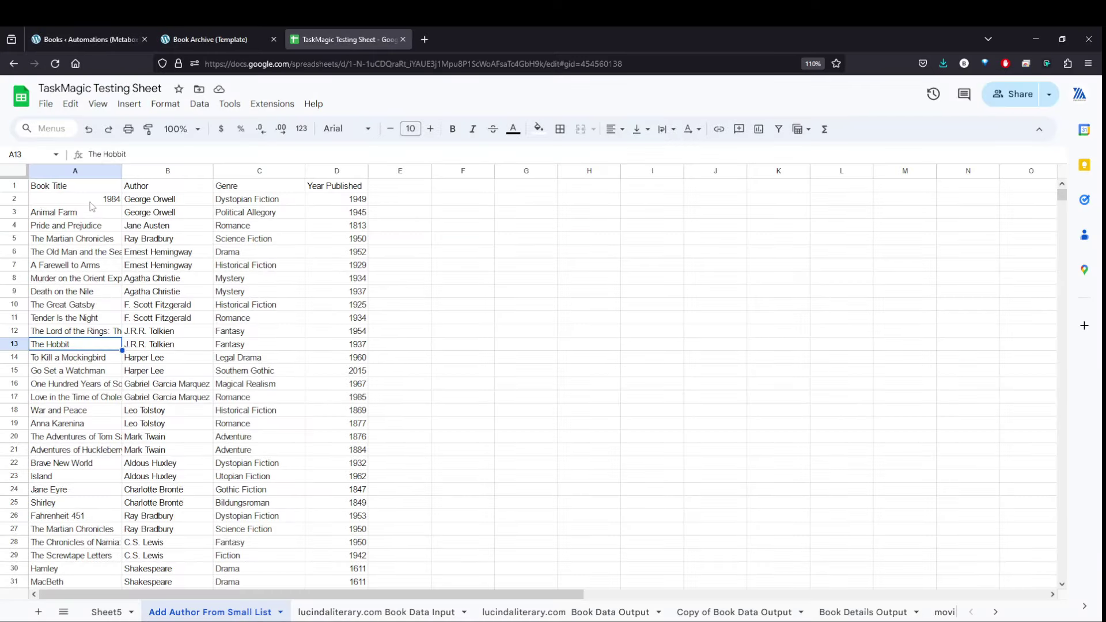
drag(92, 199, 86, 579)
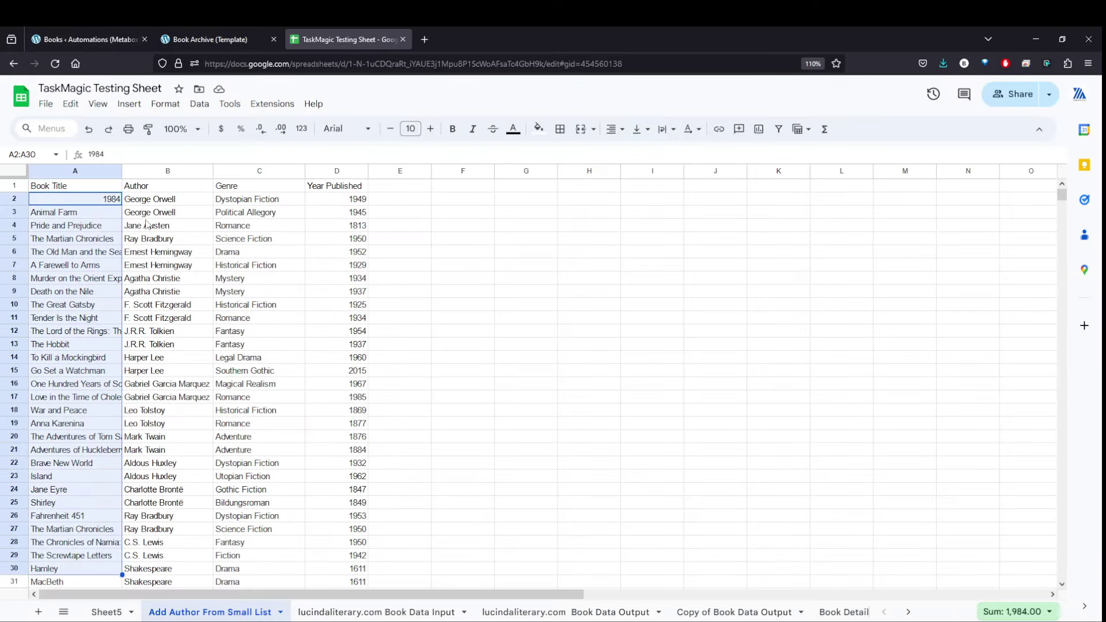
drag(151, 199, 183, 586)
drag(286, 215, 259, 581)
drag(337, 186, 310, 599)
click(354, 359)
scroll(354, 367, up, 2)
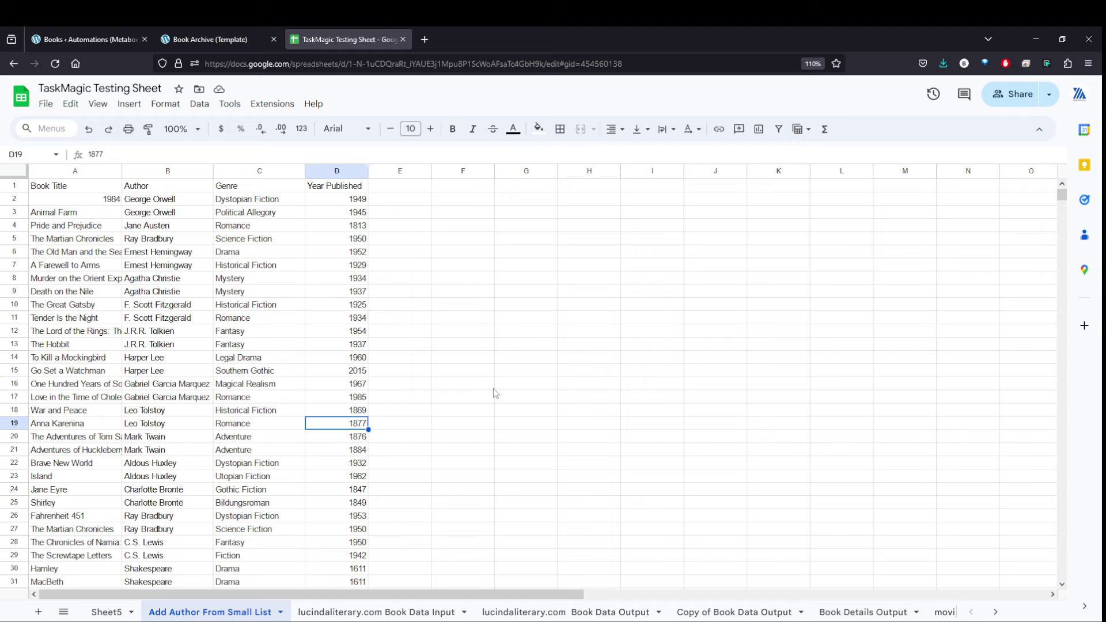
click(52, 36)
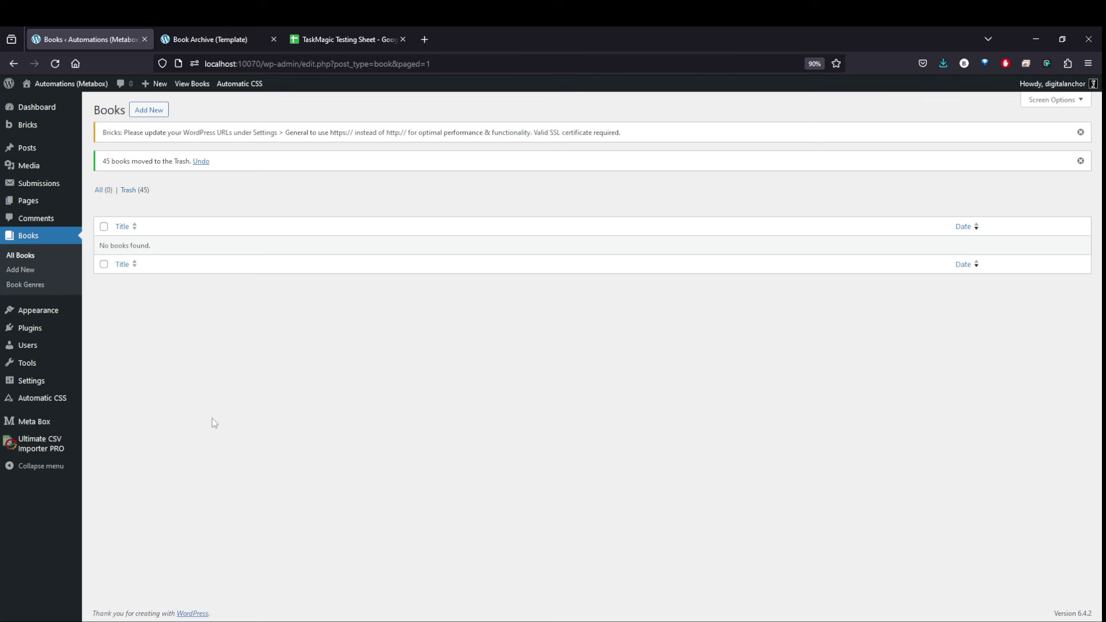
Reload the Books admin page to clear the trash notice, still showing no books.
click(53, 64)
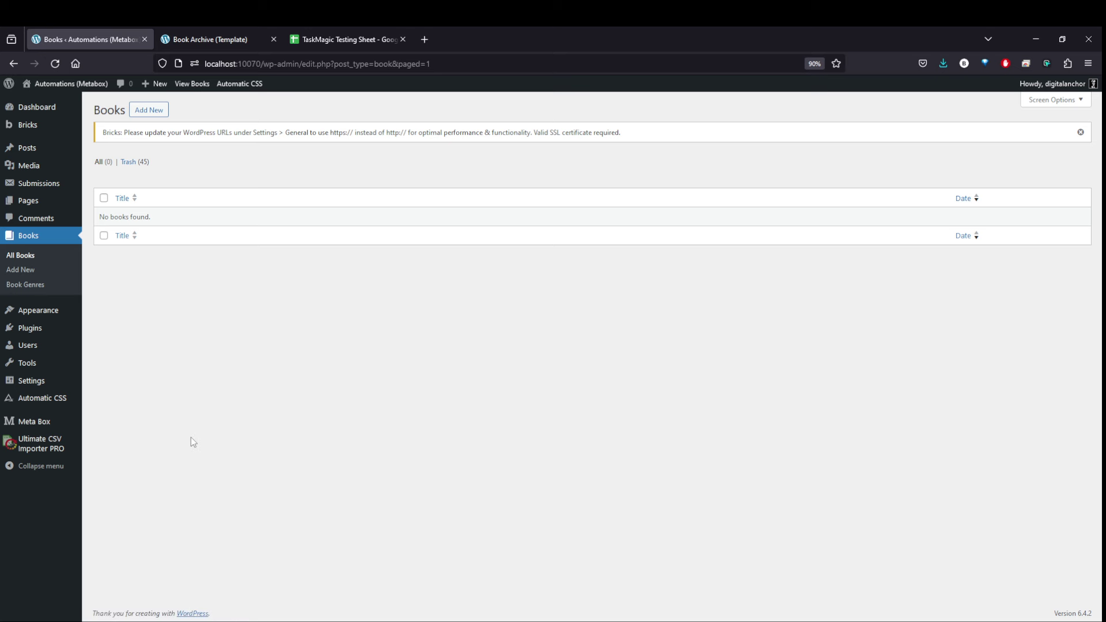
Start a new Ultimate CSV Importer PRO import using the Upload from URL option.
click(50, 446)
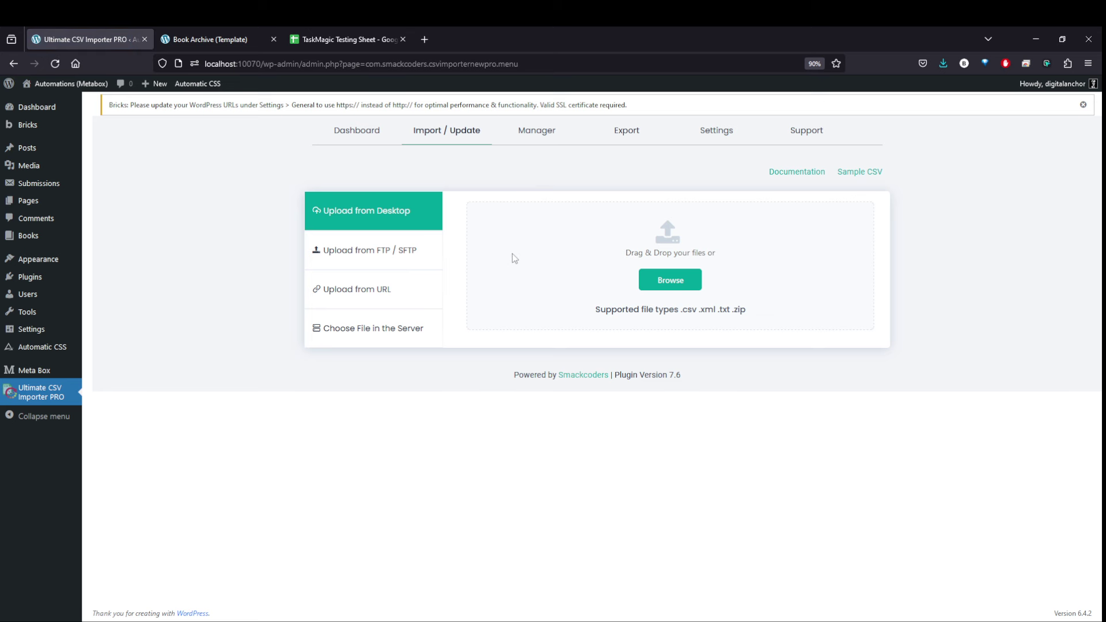
click(356, 291)
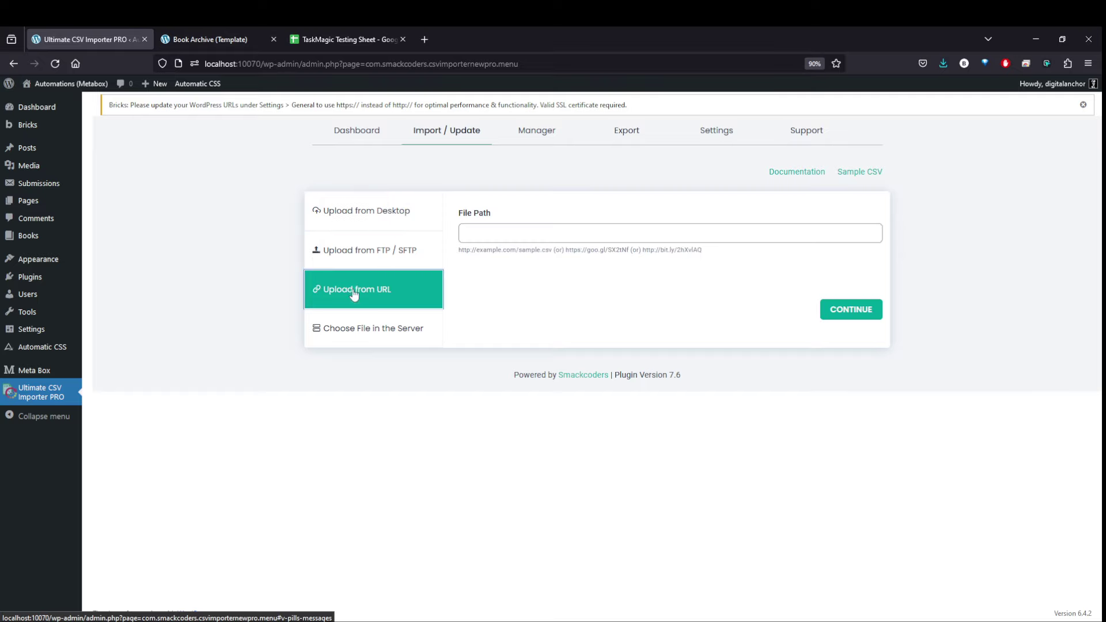
Publish the Add Author From Small List sheet to the web from the TaskMagic Testing Sheet.
click(329, 39)
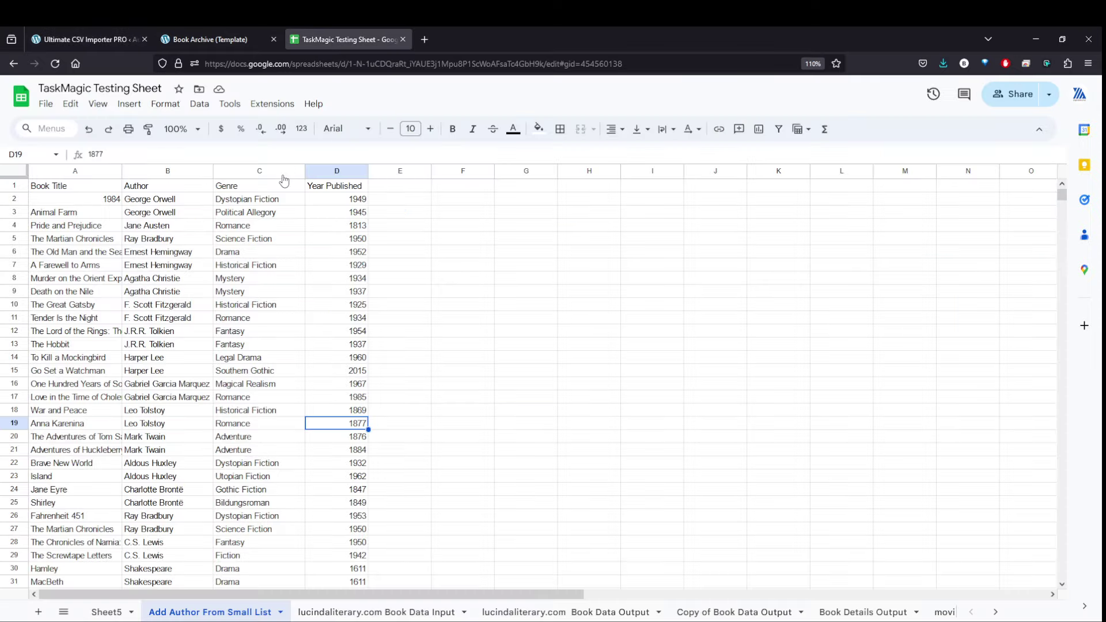
click(46, 104)
mouse_move(115, 216)
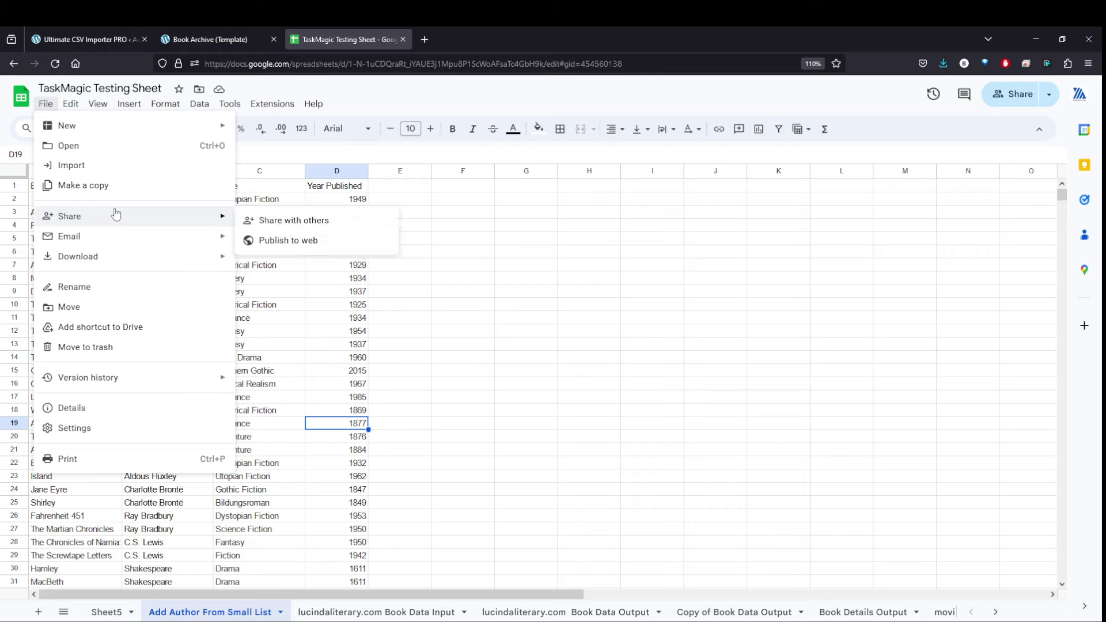
click(352, 237)
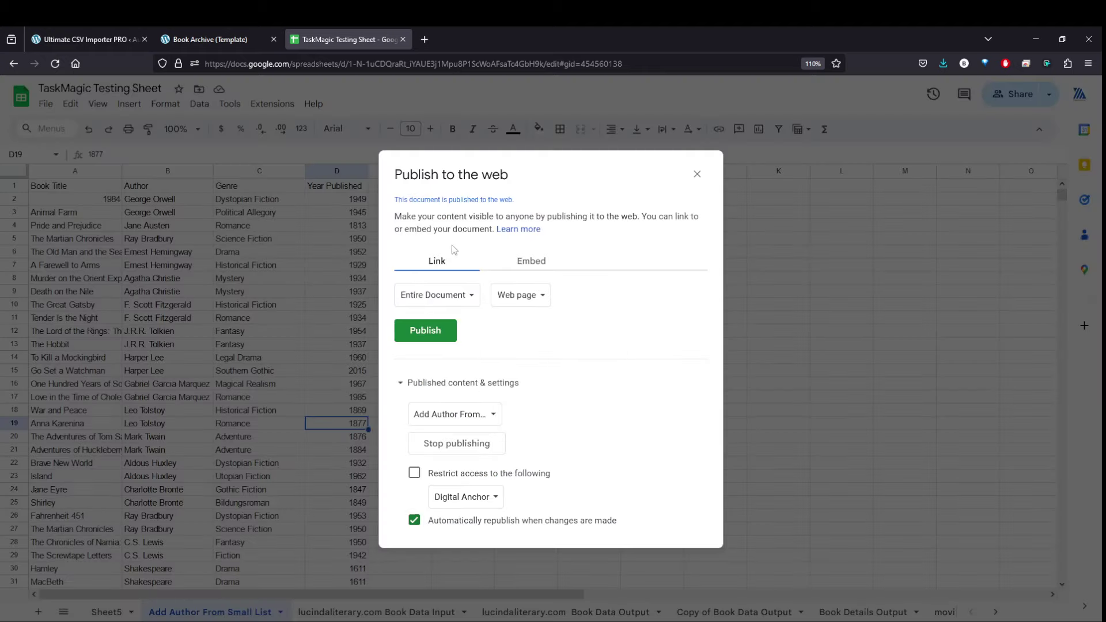
click(450, 302)
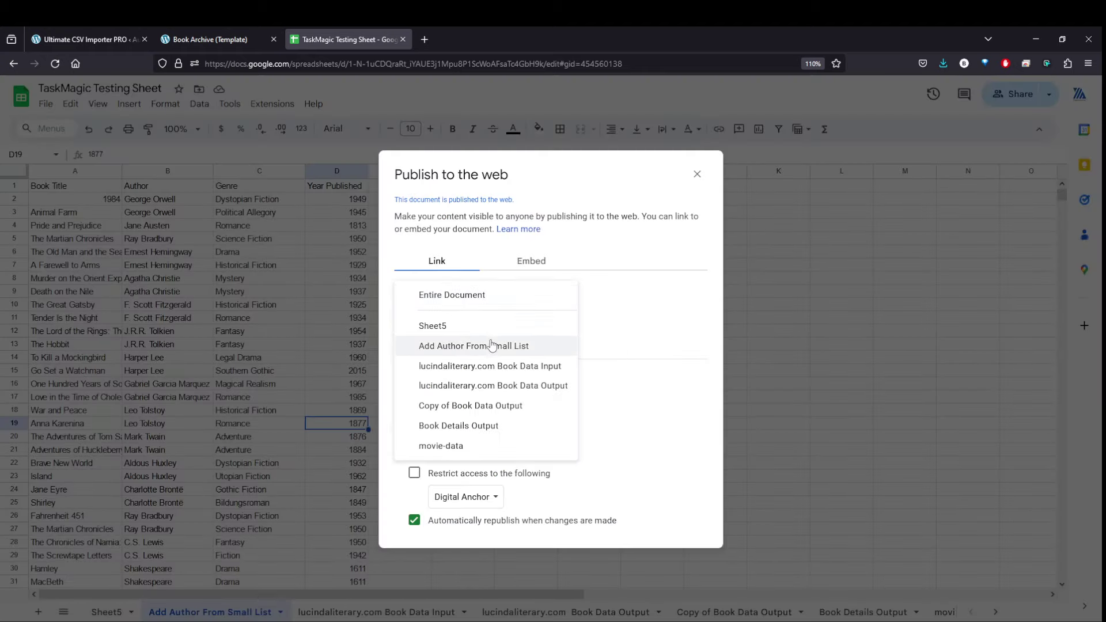
click(470, 346)
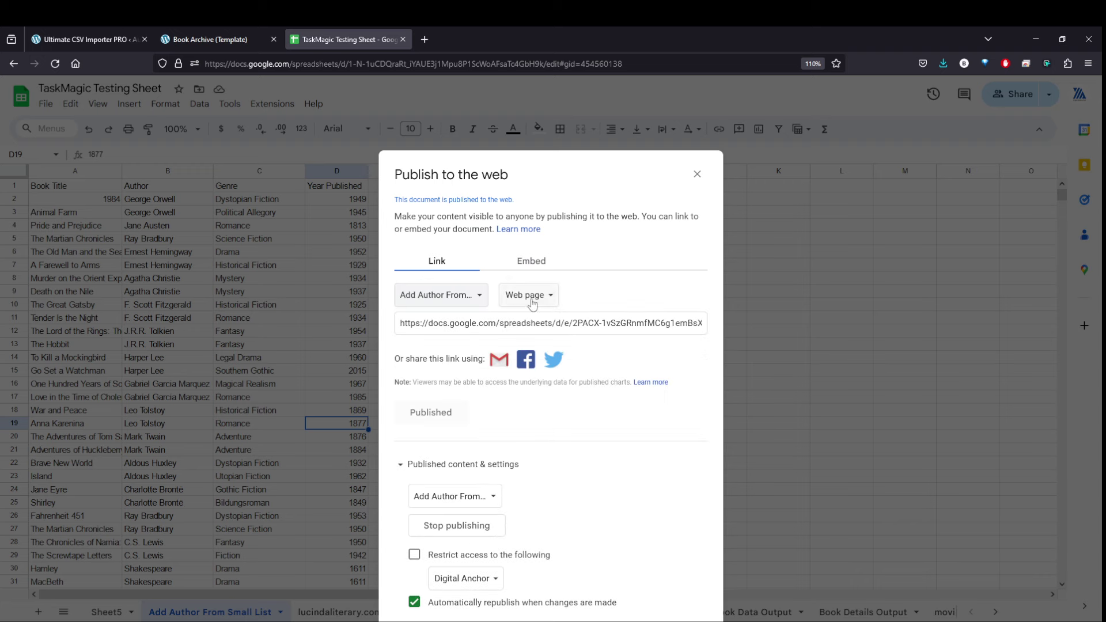
Copy the published sheet's link and return to the importer's URL upload page.
click(467, 324)
click(530, 296)
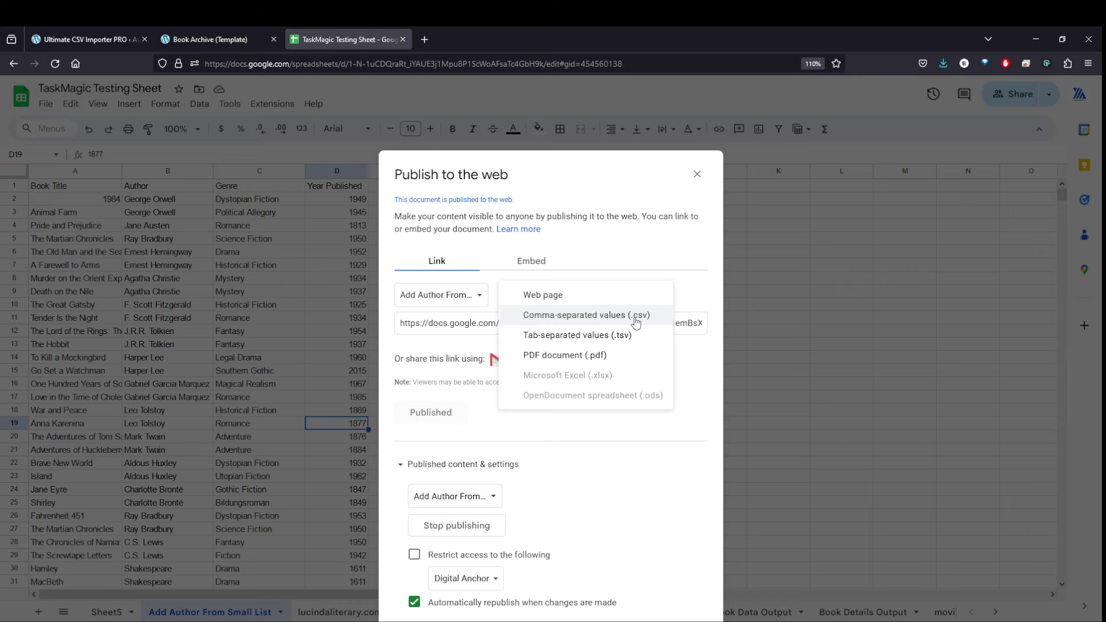
click(670, 247)
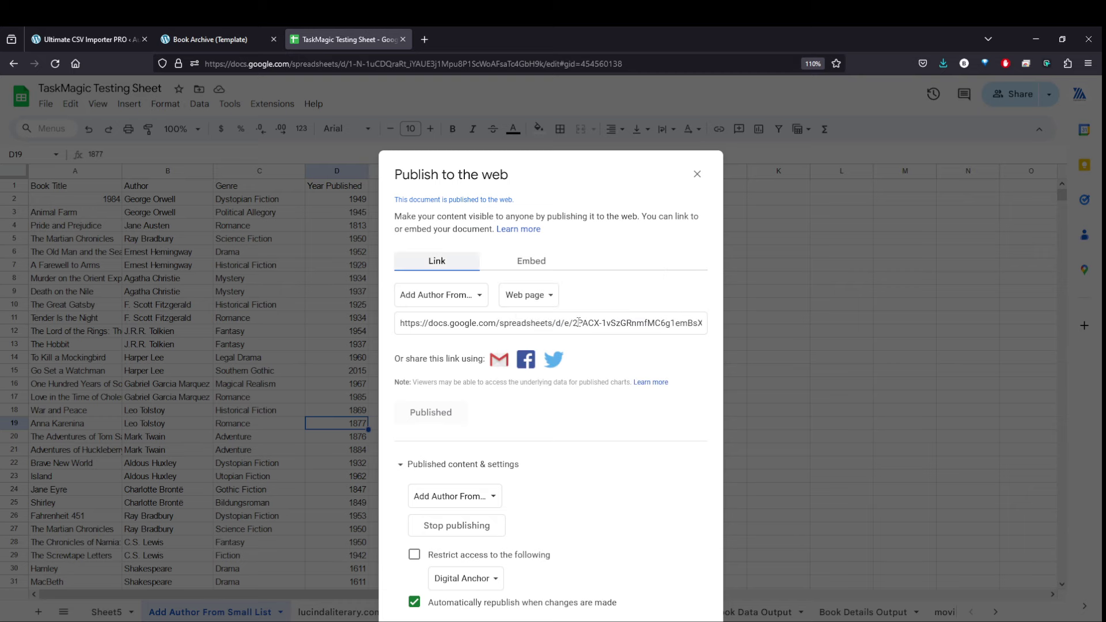
click(85, 39)
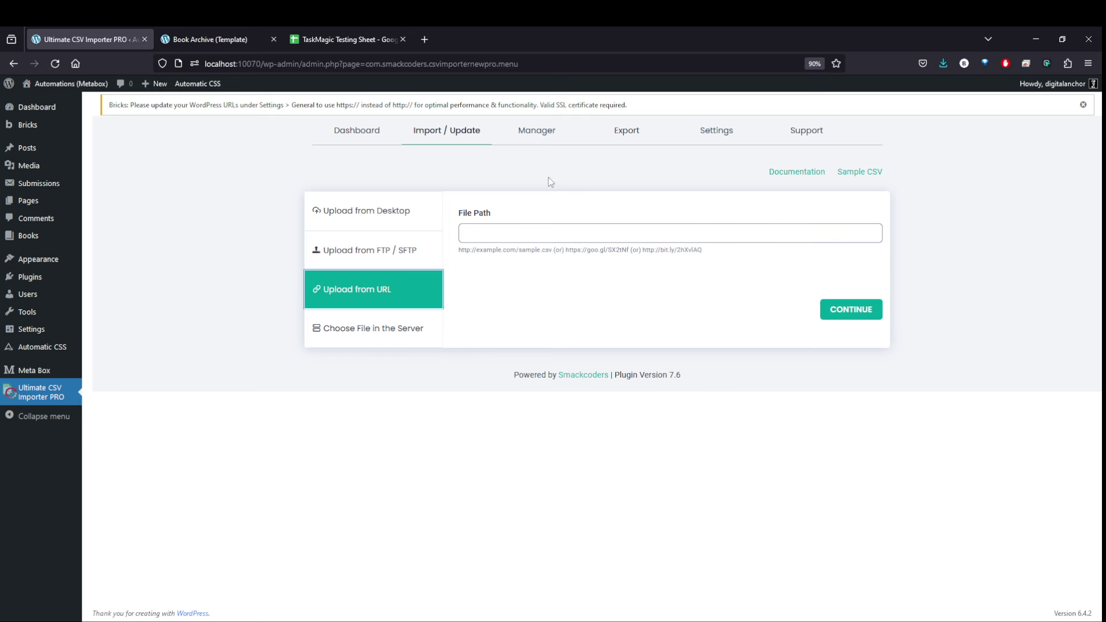
Bring up the Smart Schedule details for the TaskMagicTestingSheet-AddAuthorFromSmallList.csv book import.
click(545, 139)
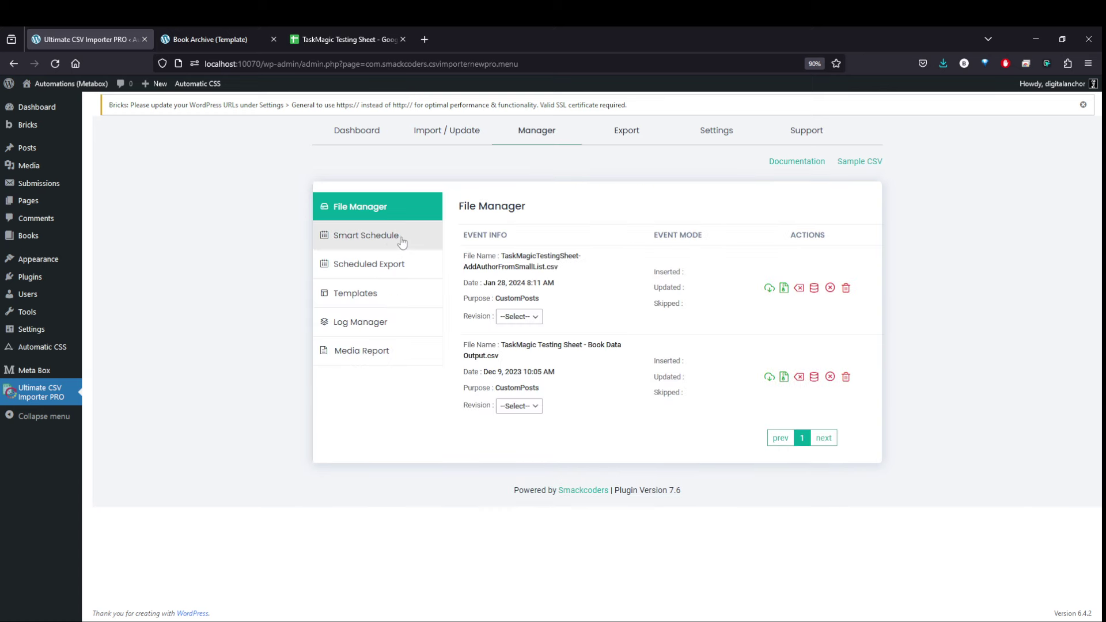
click(390, 241)
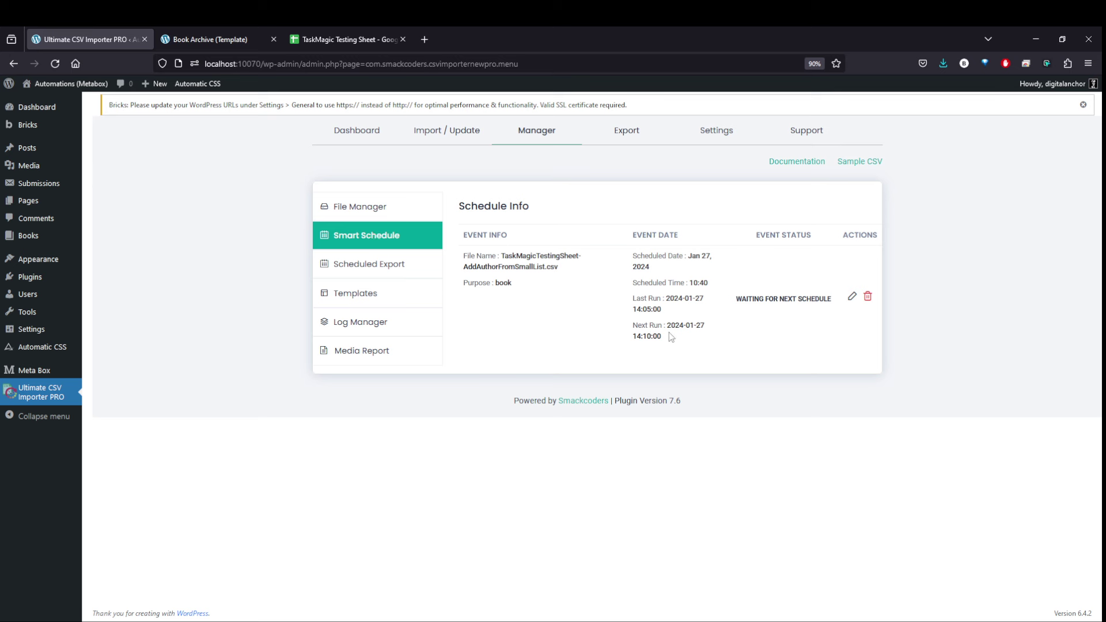
drag(642, 337, 662, 340)
click(752, 343)
Confirm in Edit Schedule that the frequency is Every 5 mins, then close without changes.
click(852, 297)
click(783, 326)
click(852, 297)
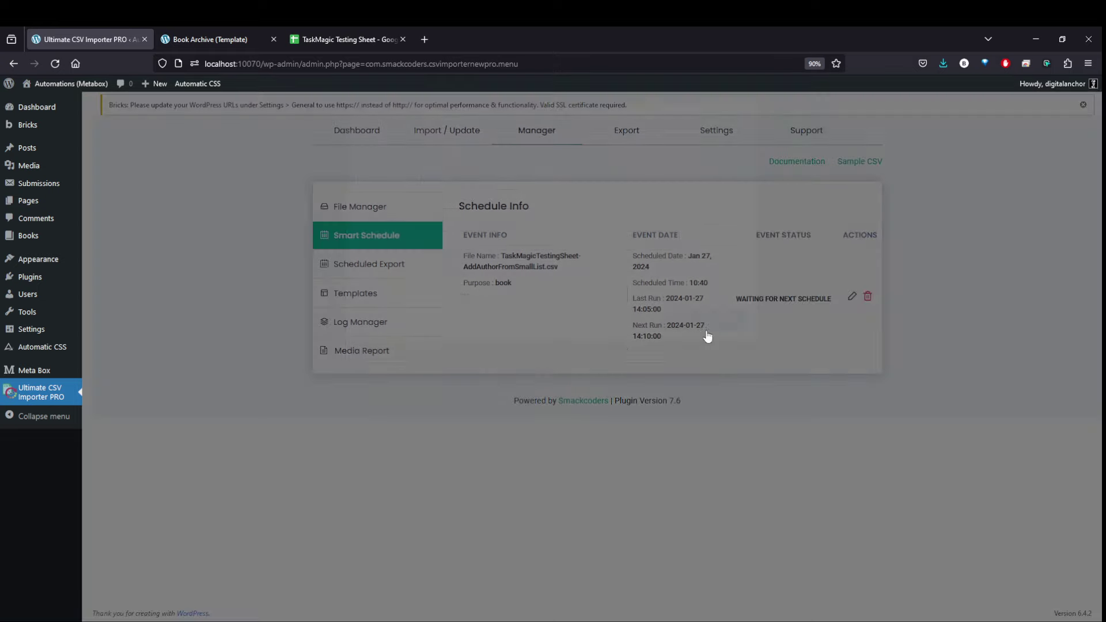
click(511, 397)
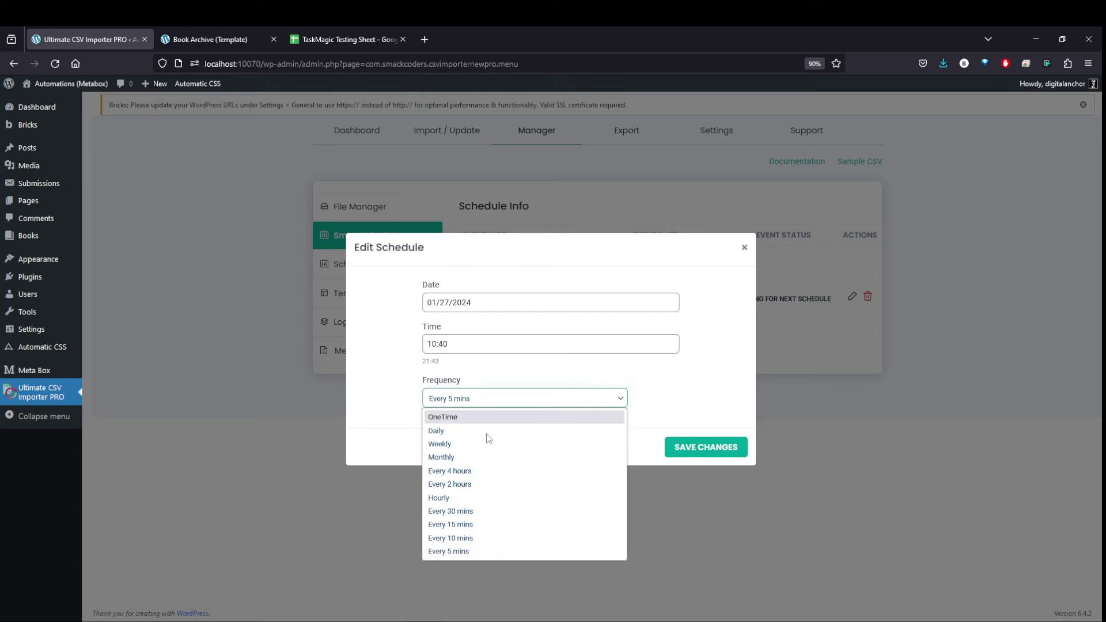
click(358, 407)
click(743, 247)
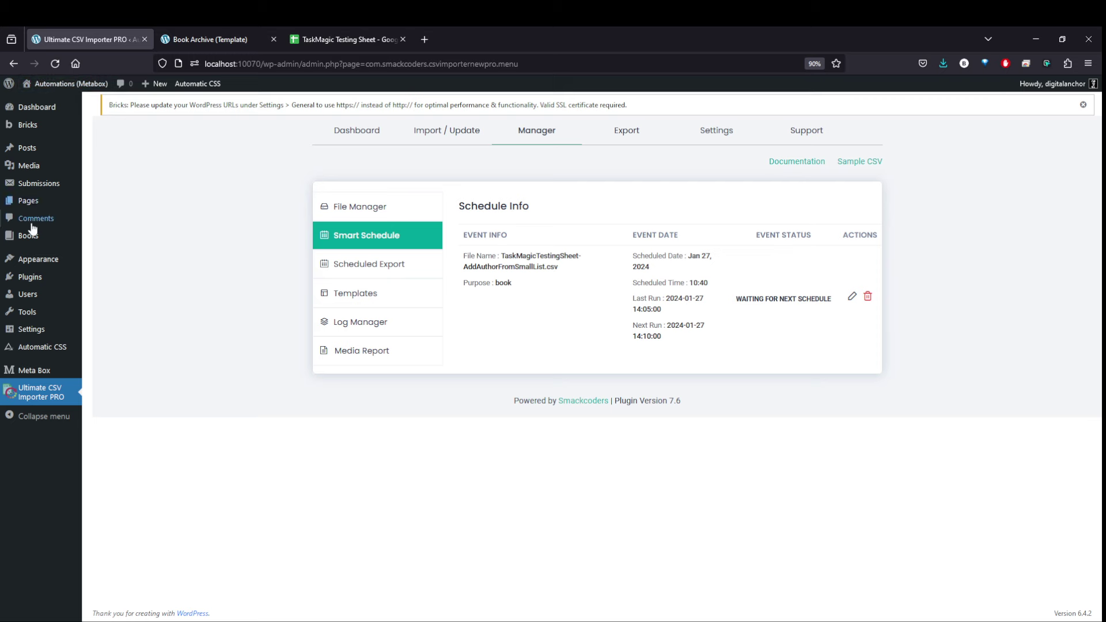
Select all 45 books in All Books and bulk-move them to the Trash.
click(16, 245)
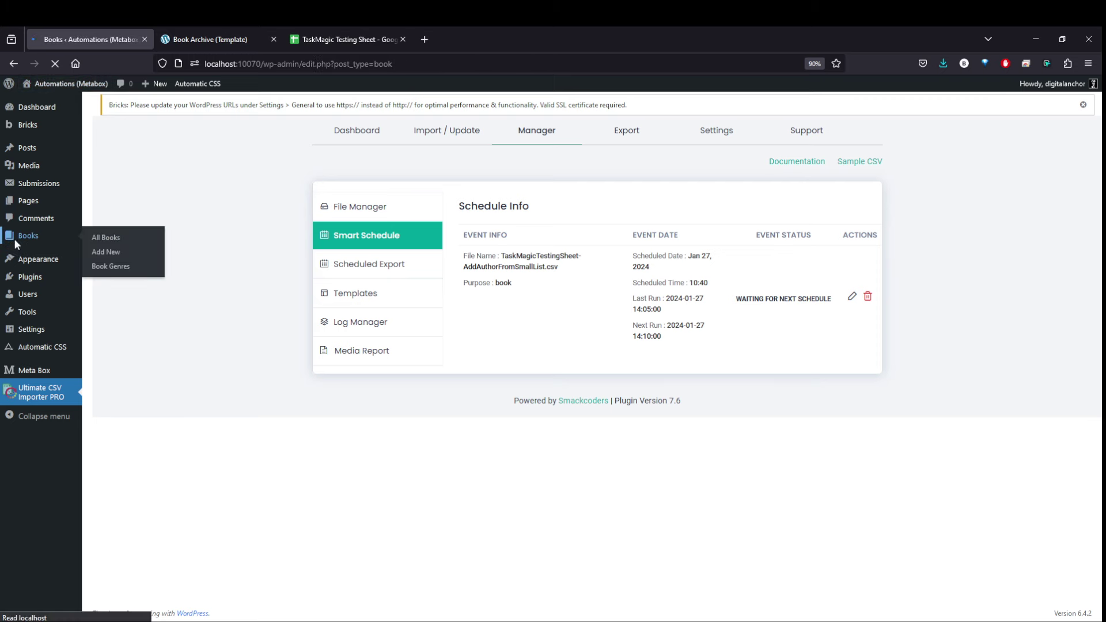
triple_click(87, 176)
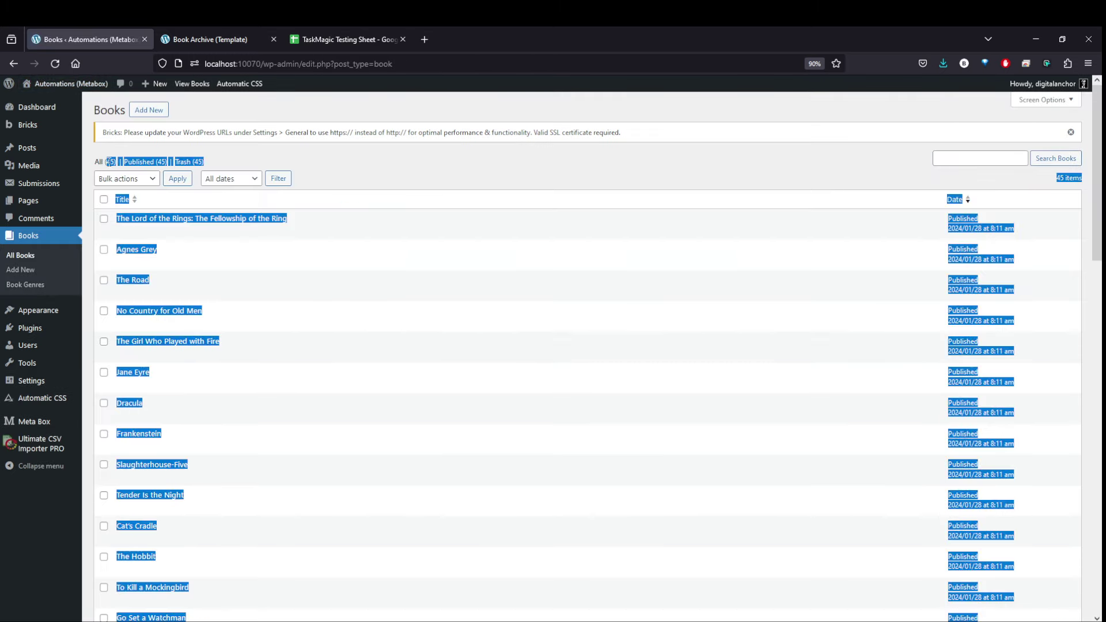
click(472, 170)
click(105, 200)
click(118, 179)
click(118, 224)
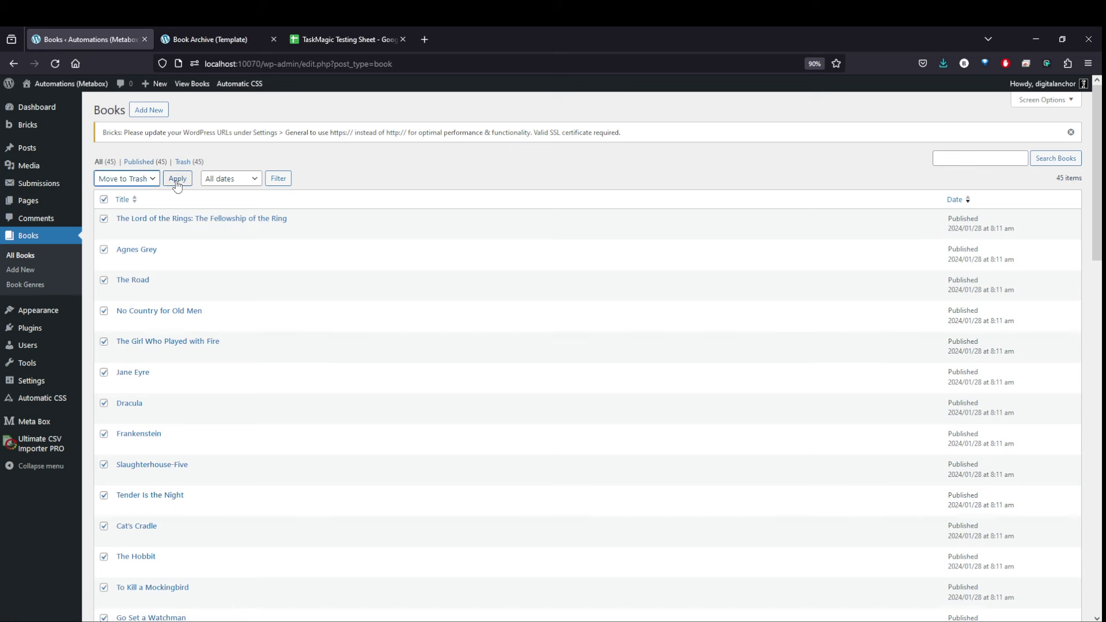
click(177, 180)
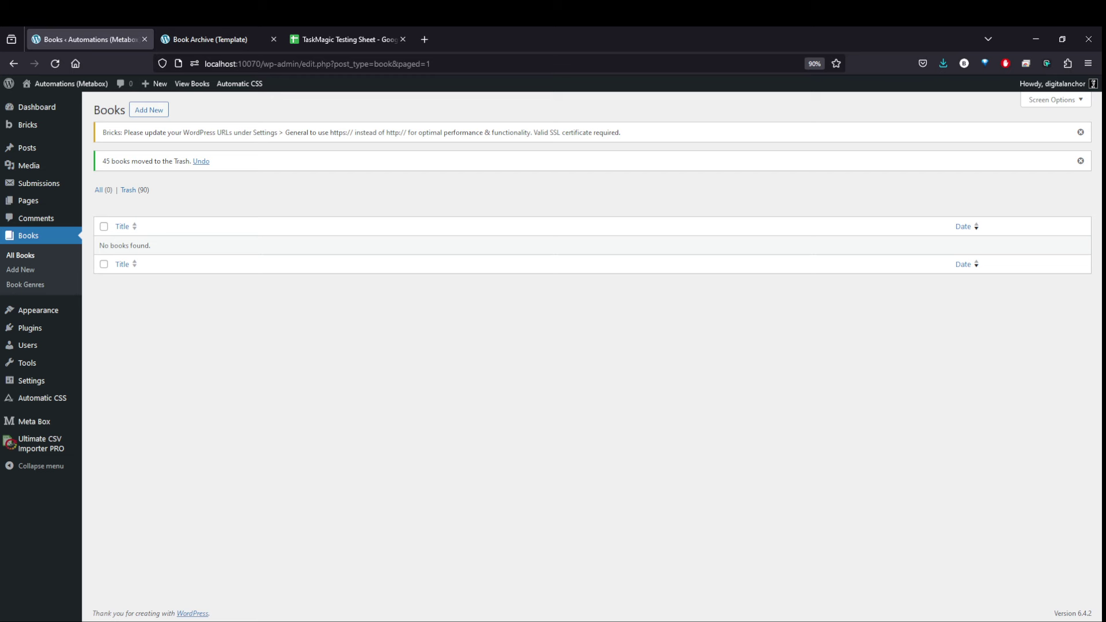
Set the TaskMagic trigger's next row to run to 2, then play the automation's steps.
key(alt+Tab)
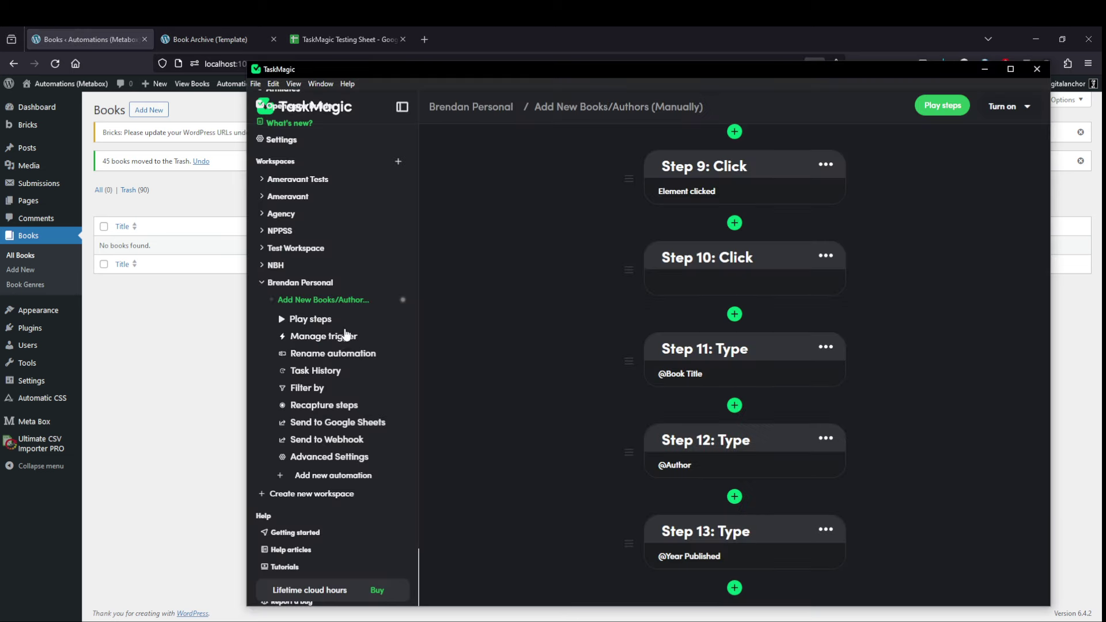
drag(508, 68, 565, 51)
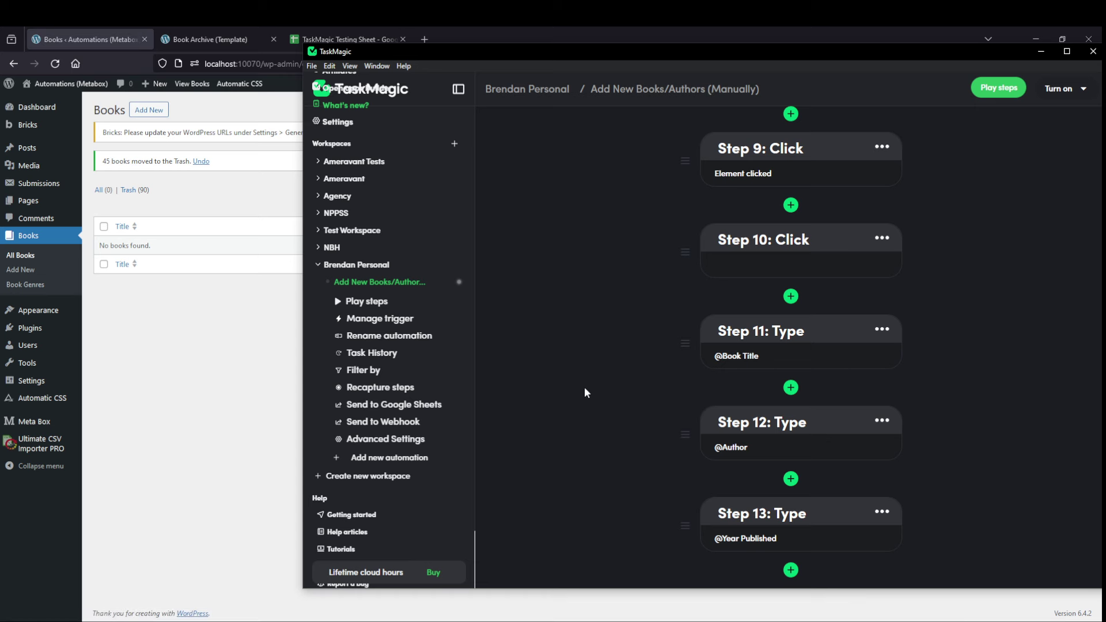
scroll(585, 388, up, 15)
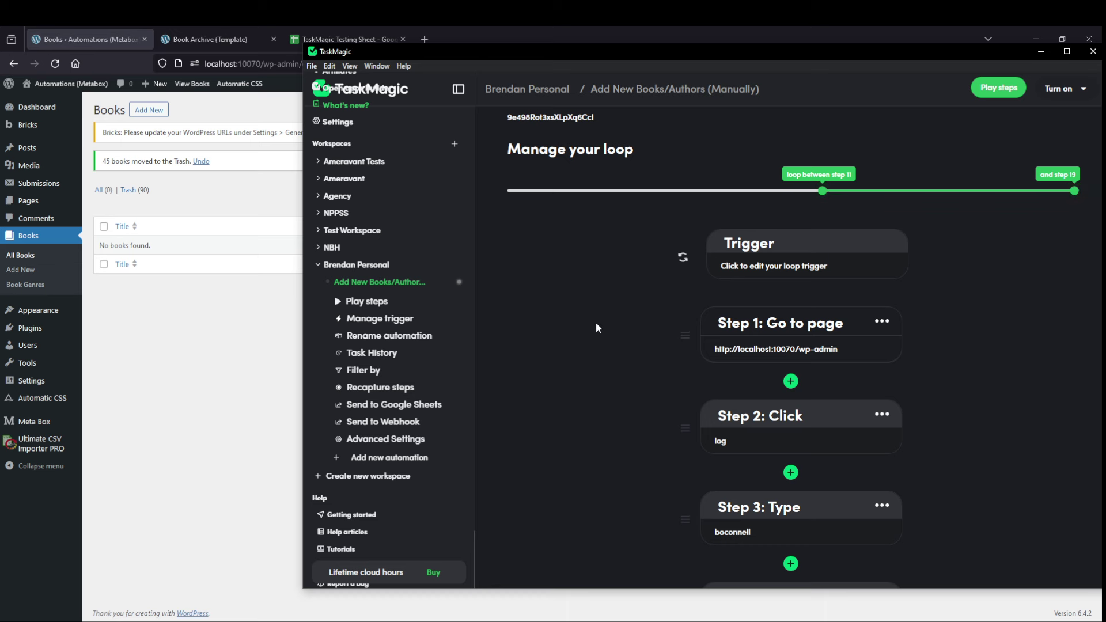
click(380, 318)
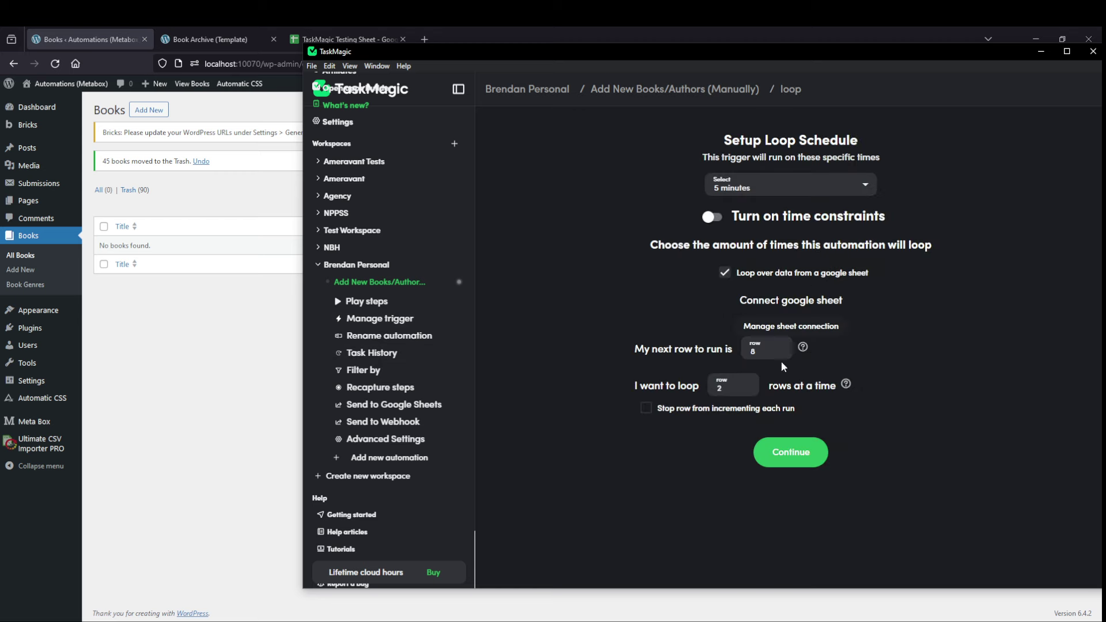
text(2)
click(783, 459)
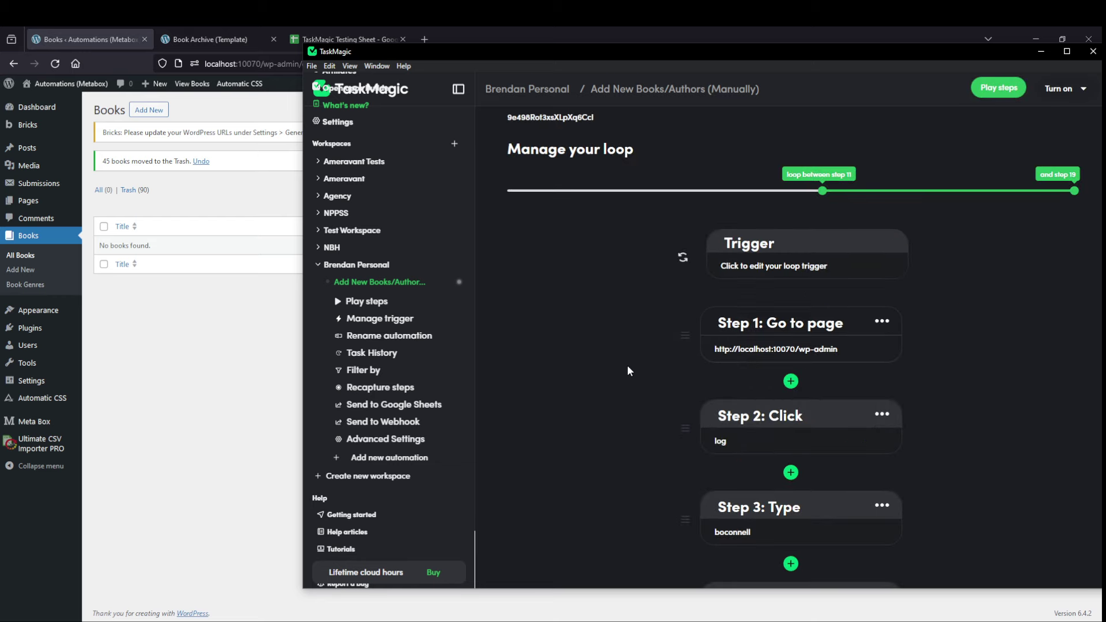
click(1000, 89)
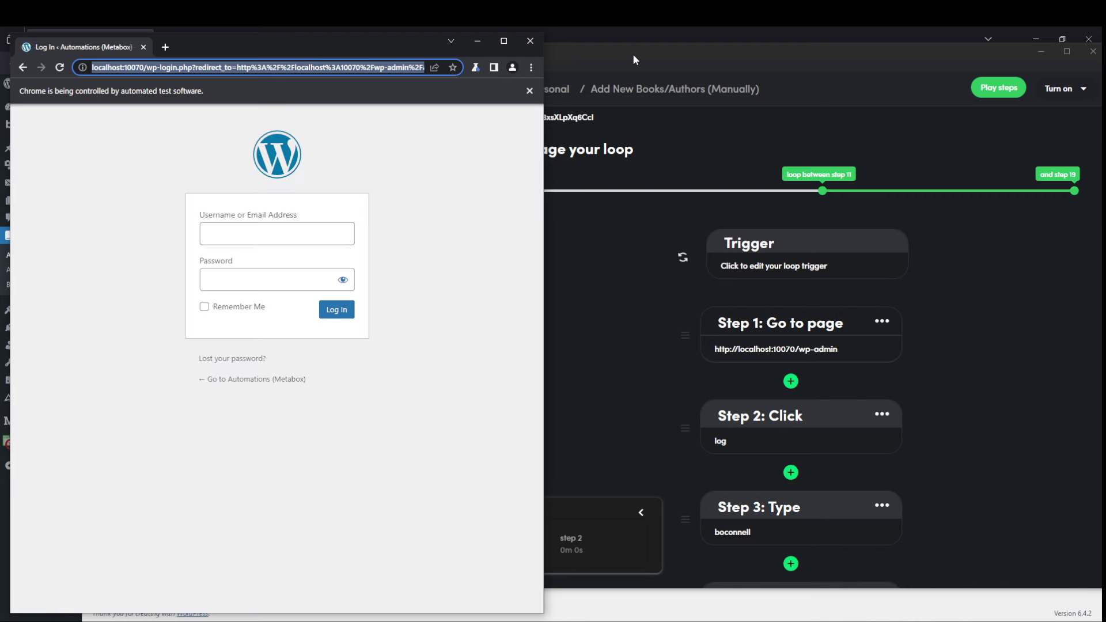
Let the Add New Books/Authors automation run until Traffic Control reports complete after loop 2.
click(658, 92)
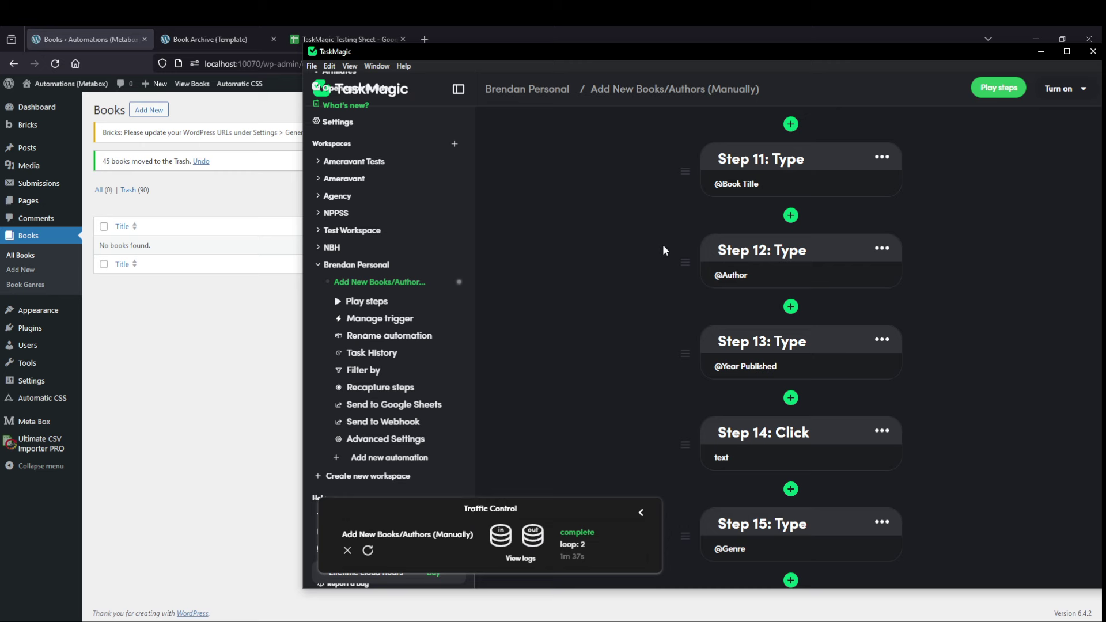
Reload the WordPress Books list to show 47 books, including Animal Farm and 1984.
click(271, 279)
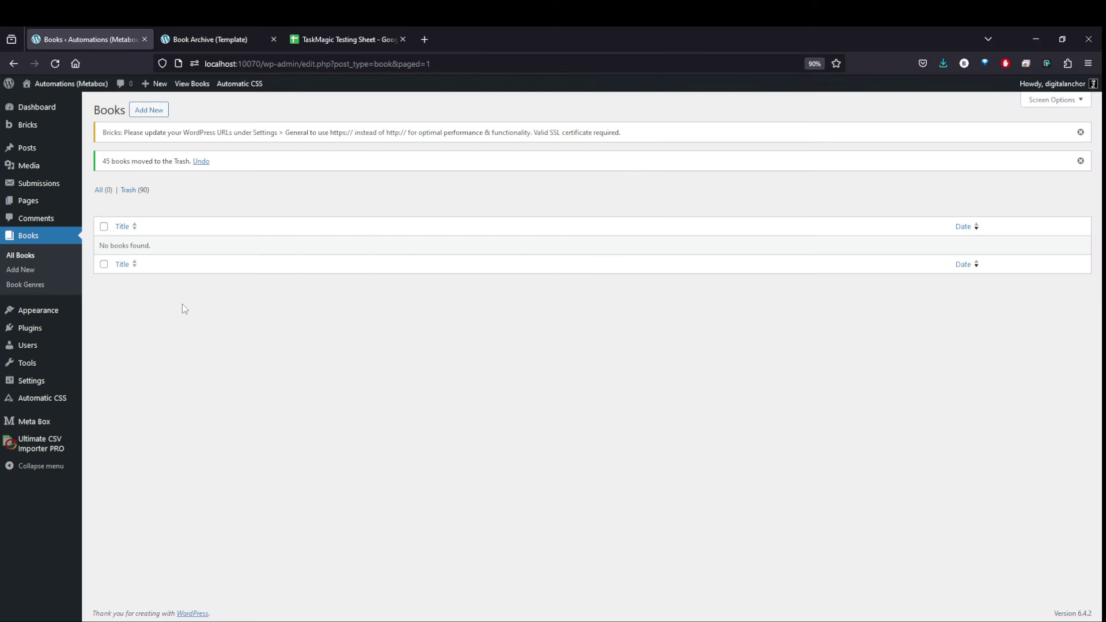
click(55, 63)
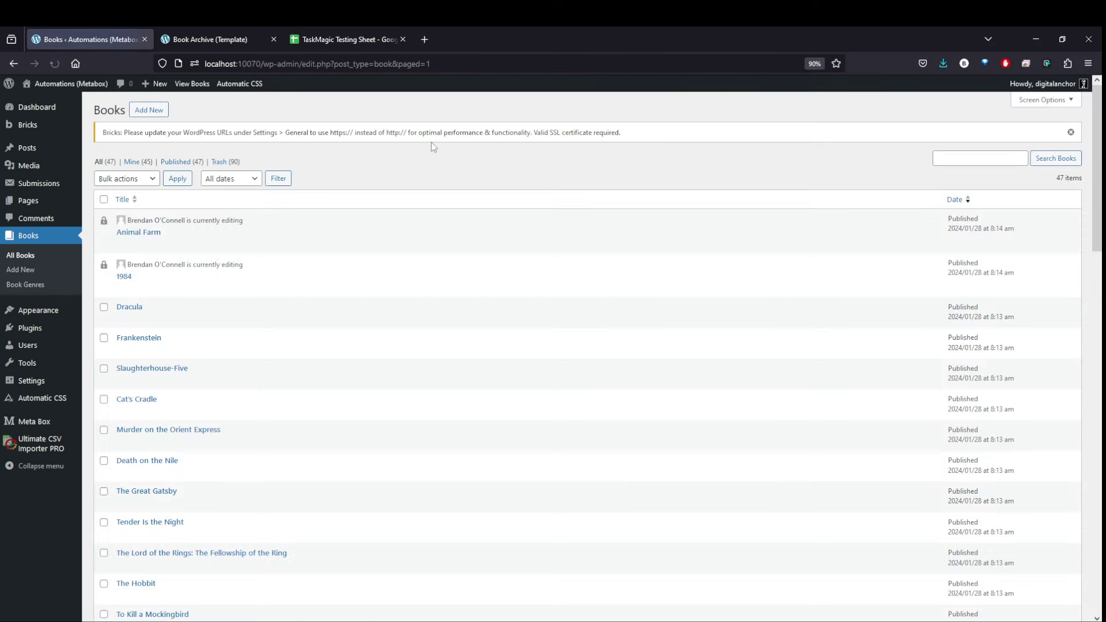